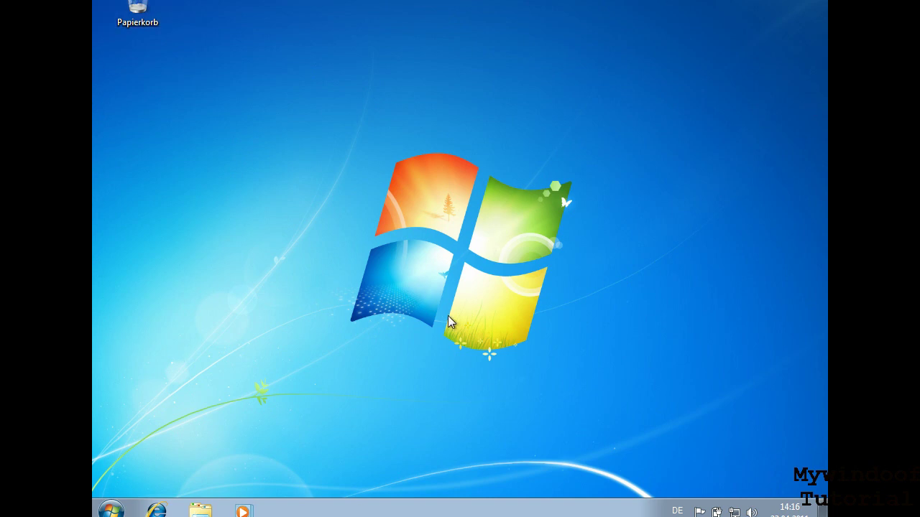
# Step: Insert the VirtualBox Guest Additions disc into the virtual machine's CD drive using the Guest Additions install command
pyautogui.click(375, 496)
pyautogui.moveTo(433, 434)
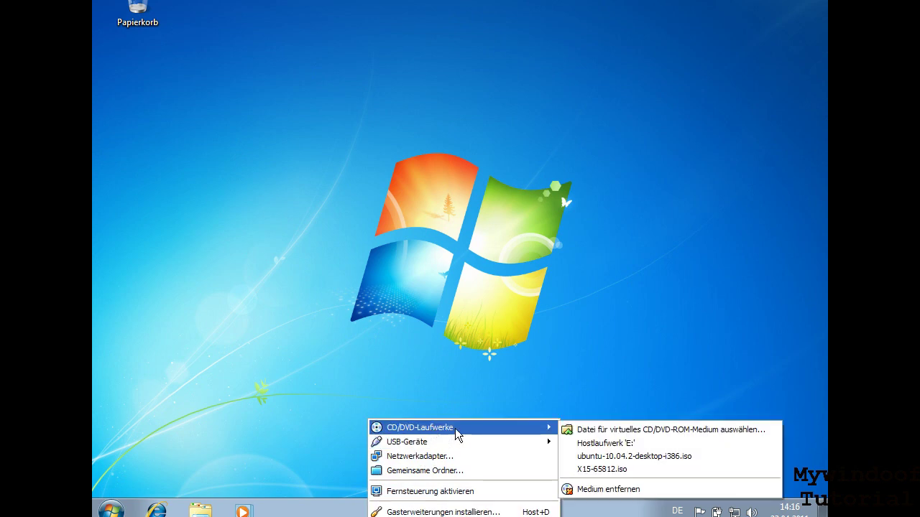
pyautogui.click(597, 442)
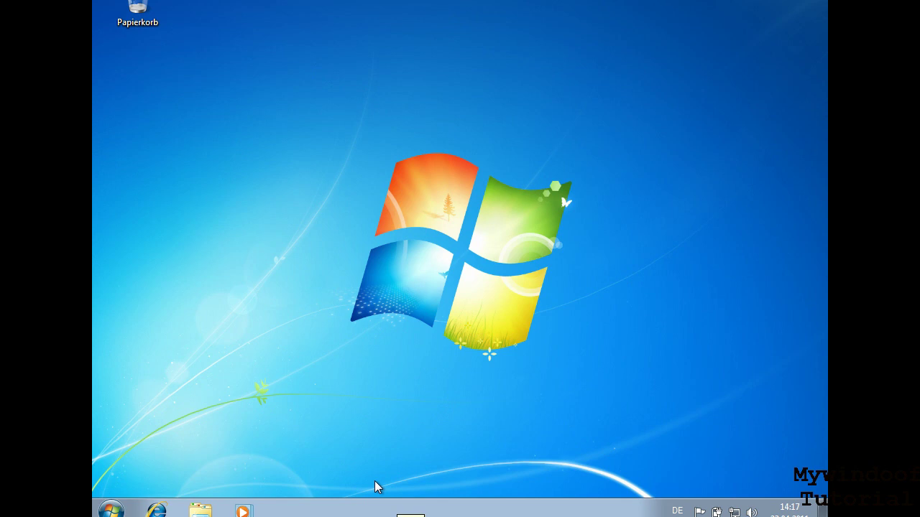
pyautogui.click(375, 496)
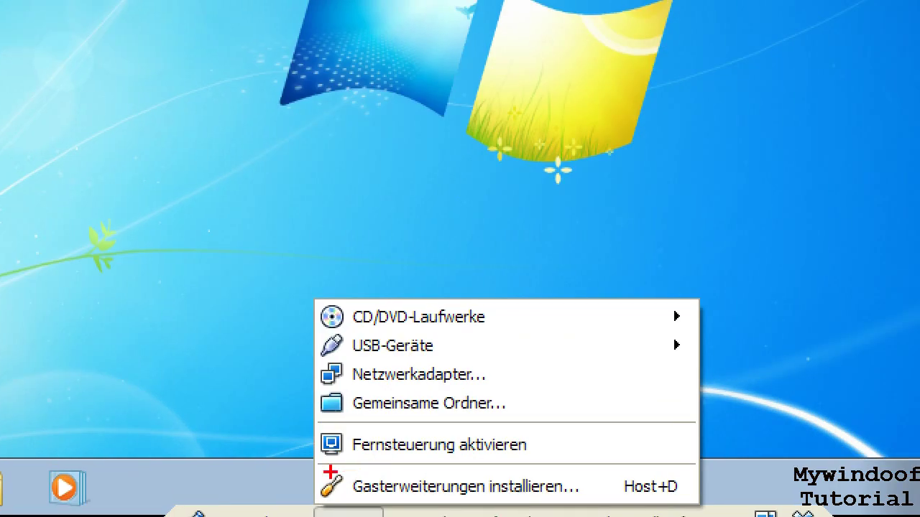
pyautogui.moveTo(310, 461)
pyautogui.mouseDown()
pyautogui.moveTo(381, 493)
pyautogui.moveTo(702, 506)
pyautogui.mouseUp()
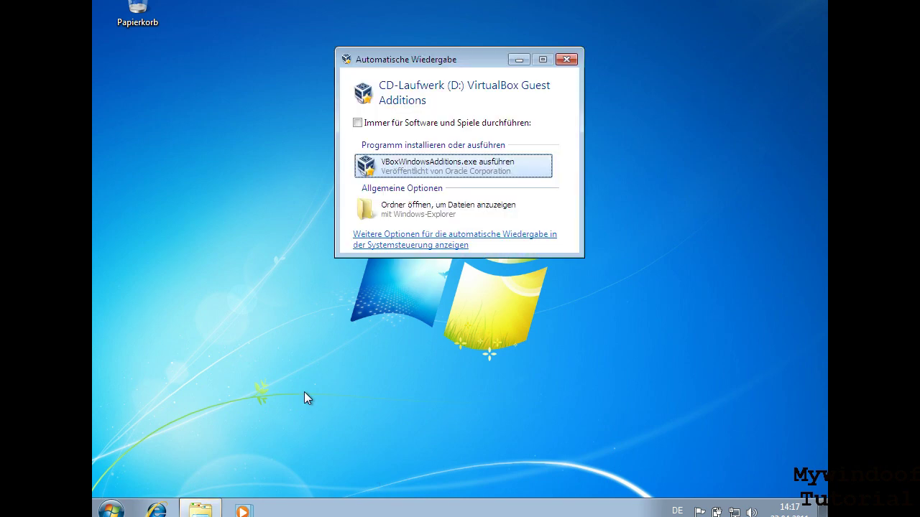
# Step: Close the AutoPlay window for the VirtualBox Guest Additions disc without running the installer
pyautogui.press('super')
pyautogui.click(678, 389)
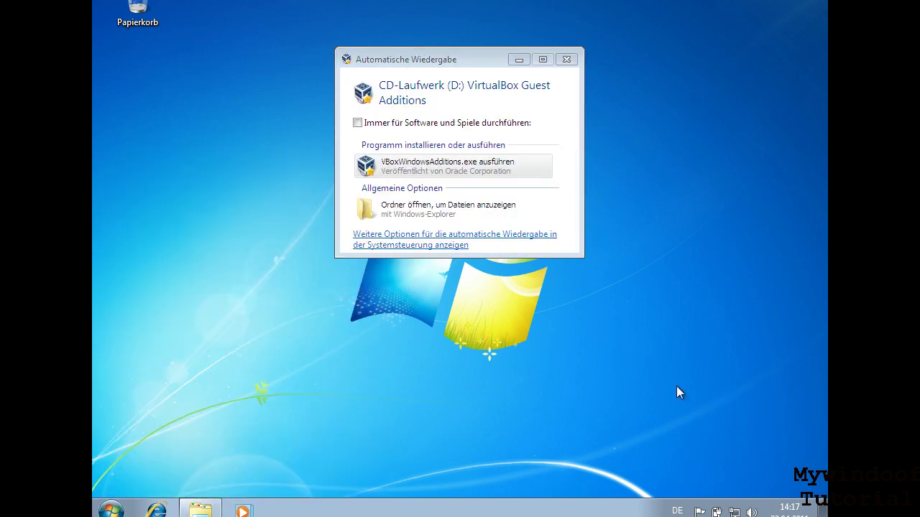
pyautogui.click(463, 58)
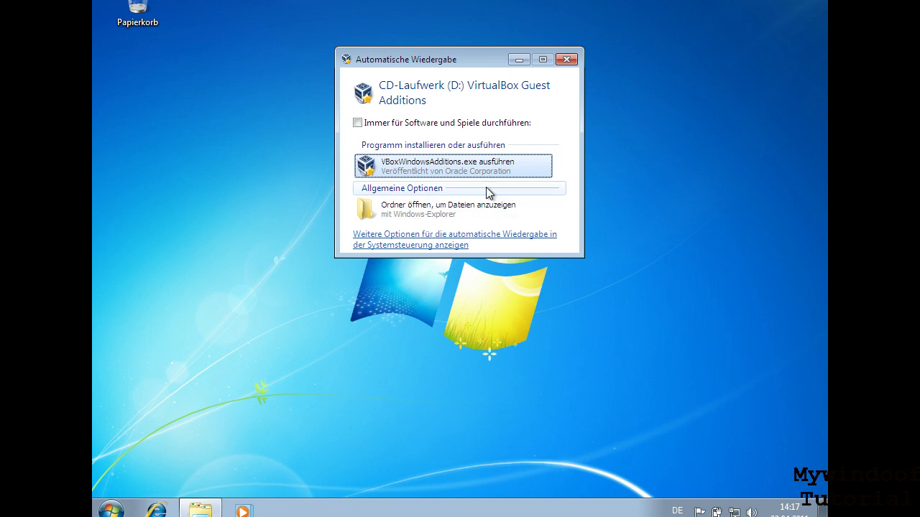
pyautogui.click(567, 60)
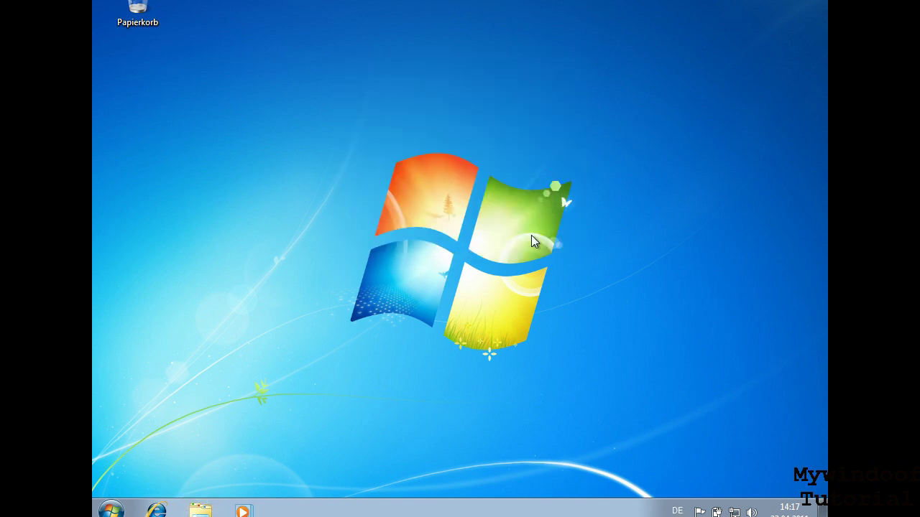
# Step: Try to run the Guest Additions installer from CD drive D: with permission to make changes, and dismiss its usage dialog
pyautogui.press('super+e')
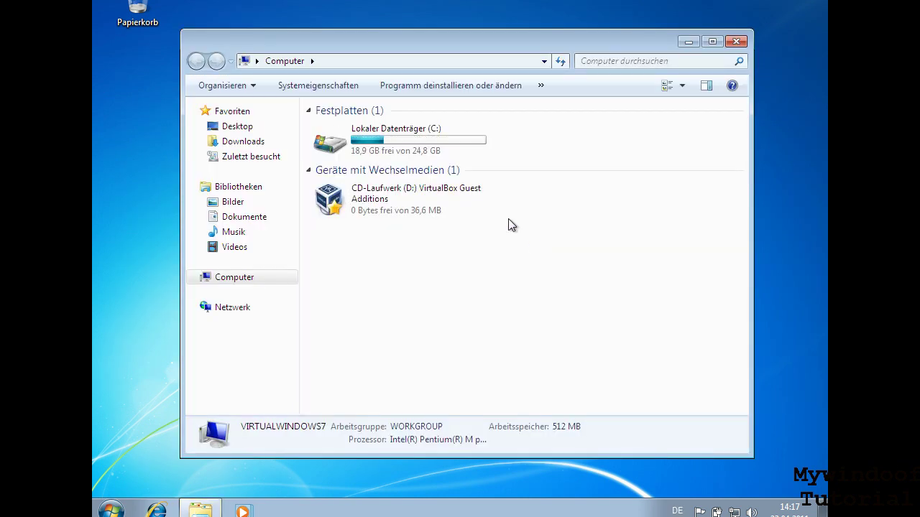
pyautogui.click(445, 208)
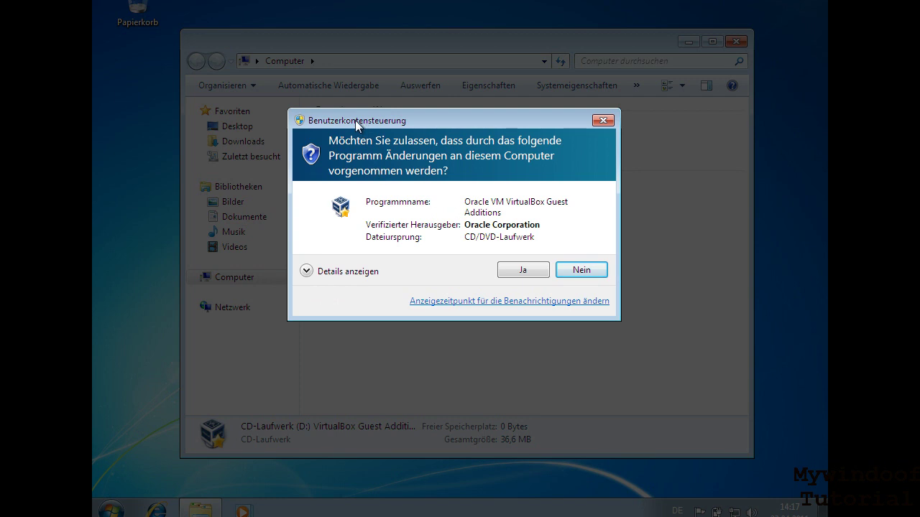
pyautogui.click(514, 271)
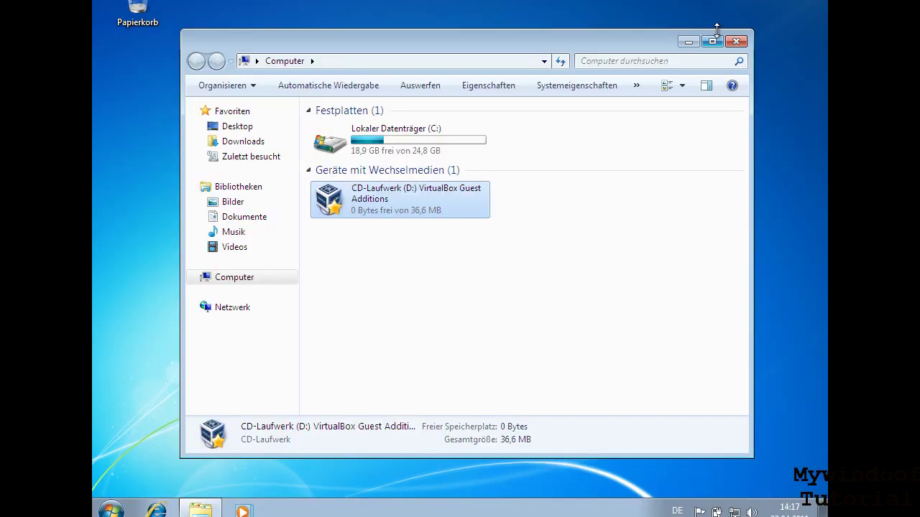
pyautogui.click(736, 42)
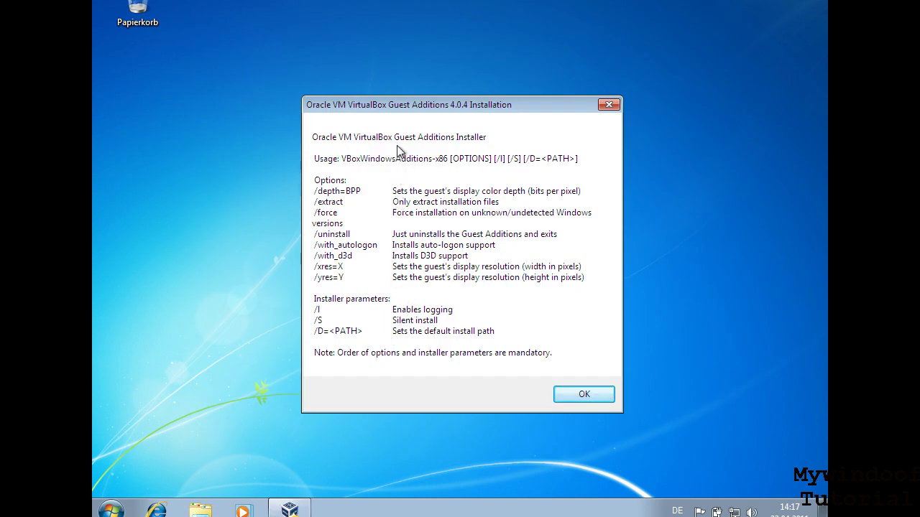
pyautogui.click(584, 397)
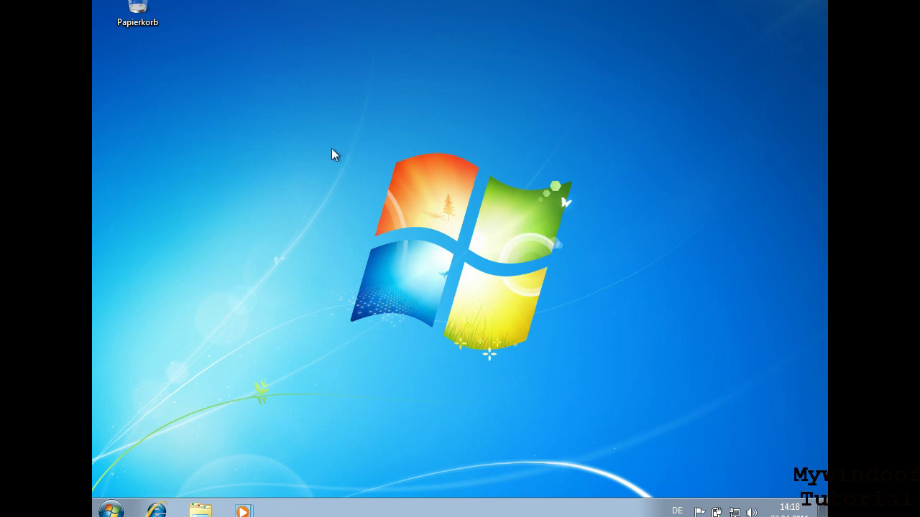
pyautogui.moveTo(327, 146); pyautogui.dragTo(570, 373)
pyautogui.rightClick(400, 511)
pyautogui.click(374, 485)
# Step: Try again to launch the Guest Additions installer from drive D:, granting it permission, and dismiss the usage dialog
pyautogui.press('super+e')
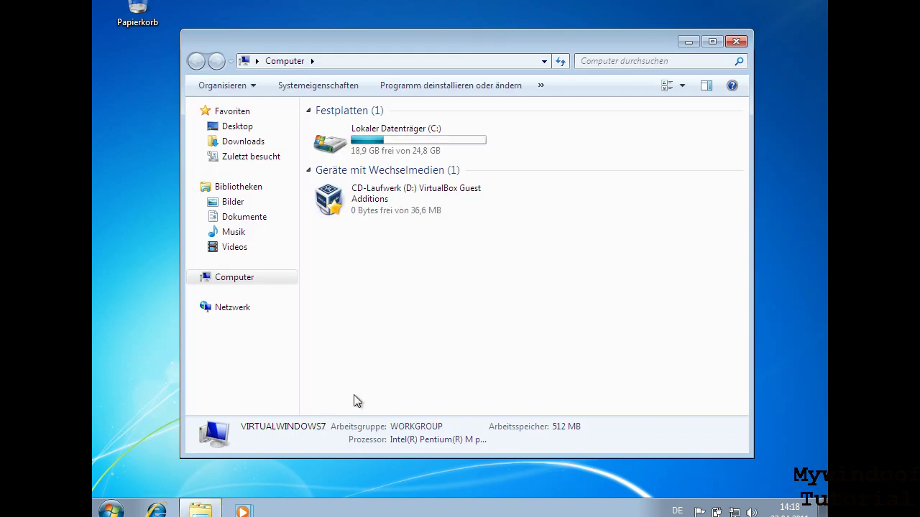
pyautogui.click(434, 193)
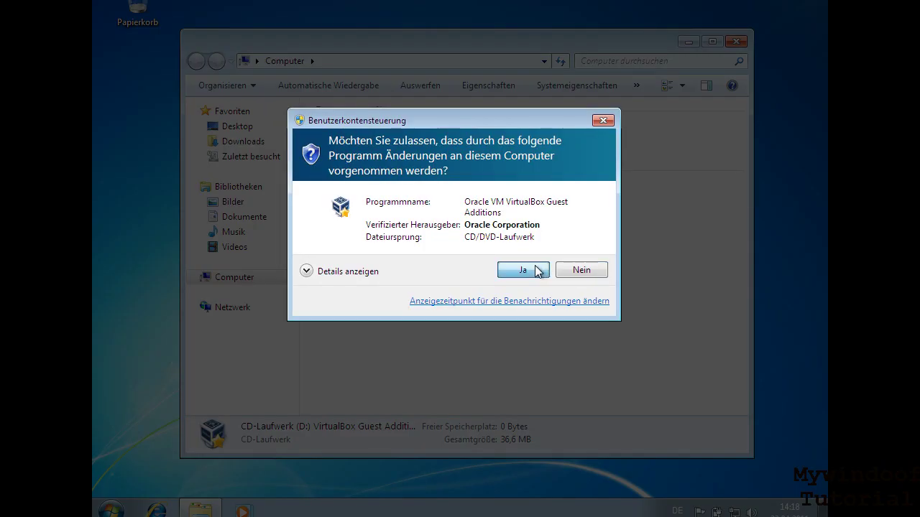
pyautogui.click(539, 271)
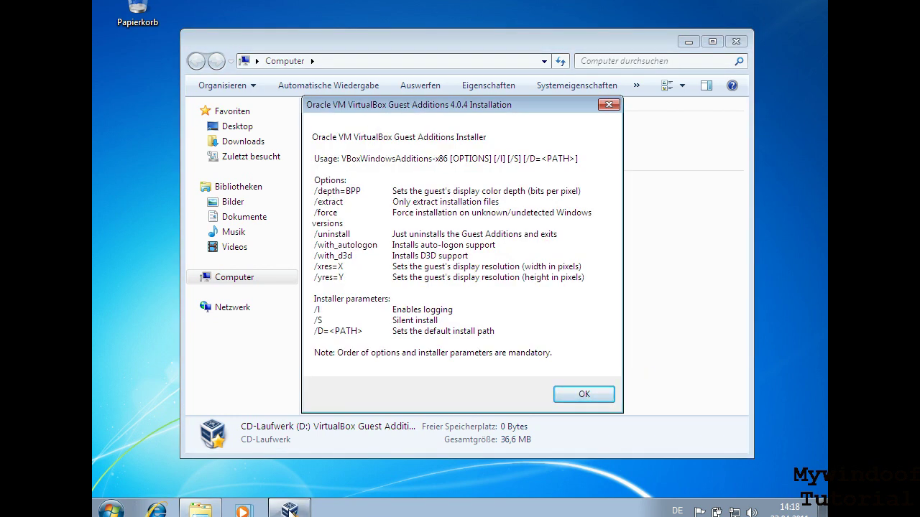
pyautogui.click(568, 402)
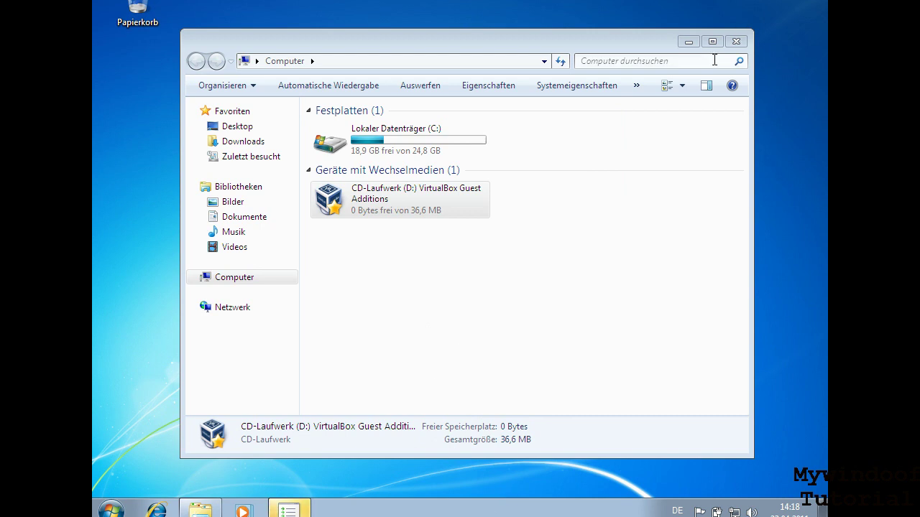
# Step: Close the Computer window and the Program Compatibility Assistant dialog for VBoxWindowsAdditions.exe
pyautogui.click(734, 46)
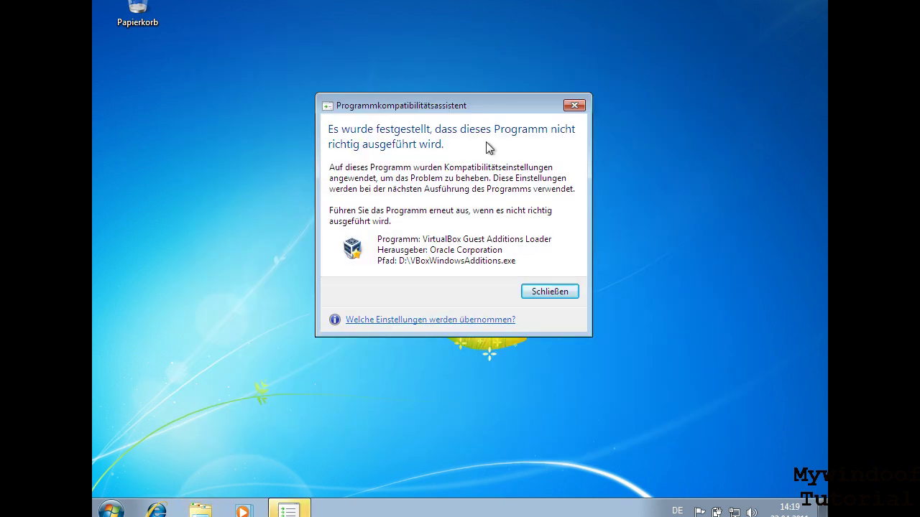
pyautogui.moveTo(448, 105); pyautogui.dragTo(421, 82)
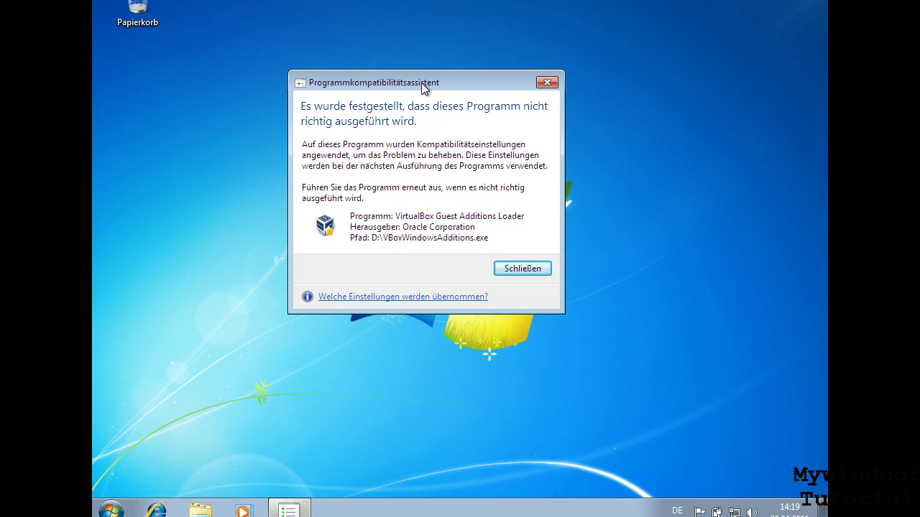
pyautogui.click(503, 268)
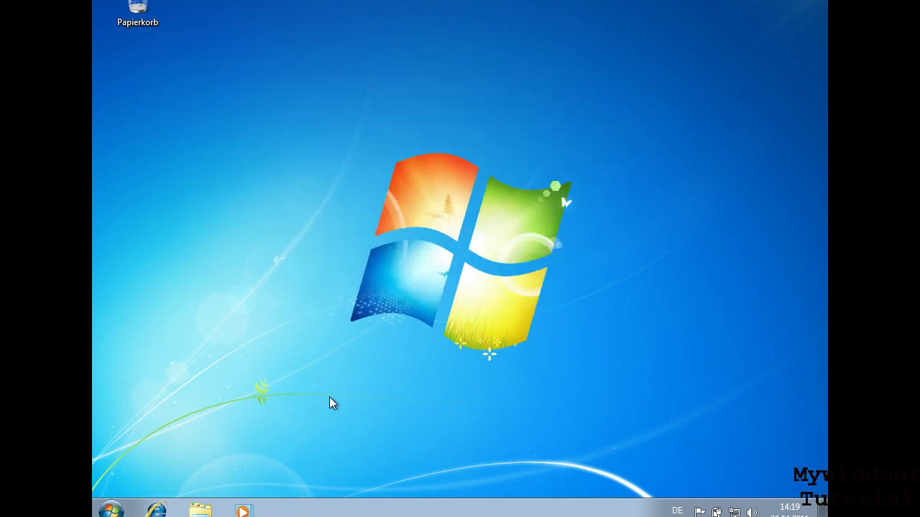
# Step: Relaunch the Guest Additions installer from drive D:, allow it to make changes, and close the Computer window behind the wizard
pyautogui.press('super+e')
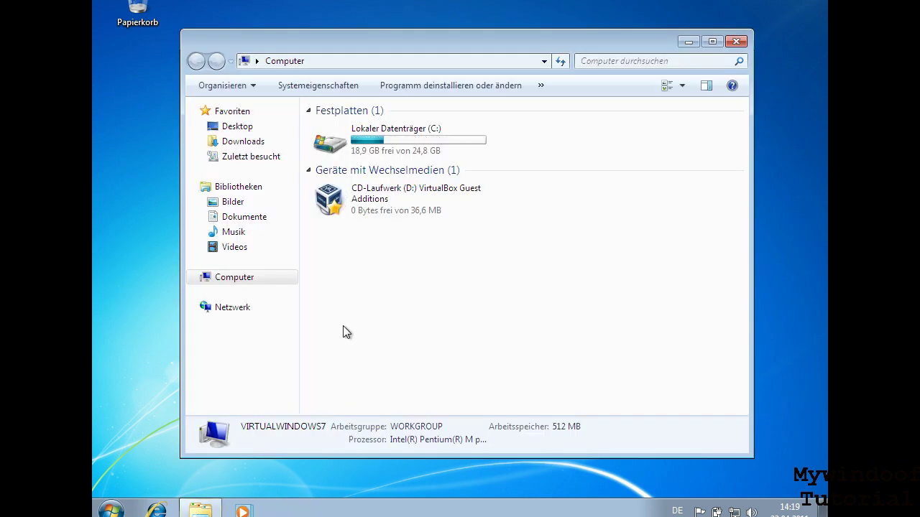
pyautogui.click(411, 189)
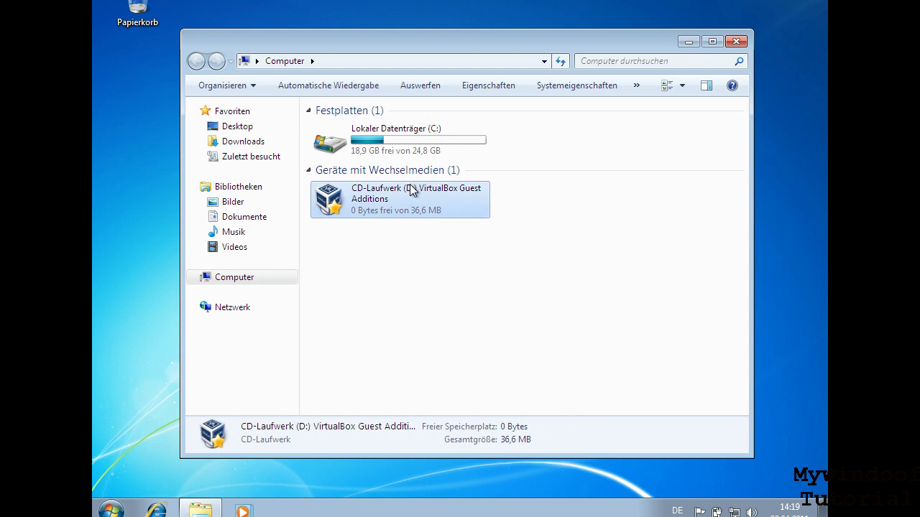
pyautogui.doubleClick(412, 189)
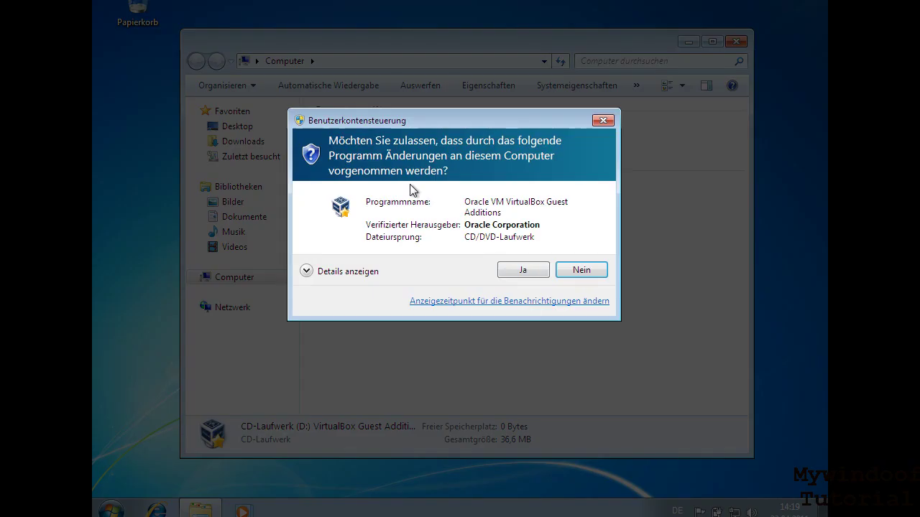
pyautogui.click(532, 277)
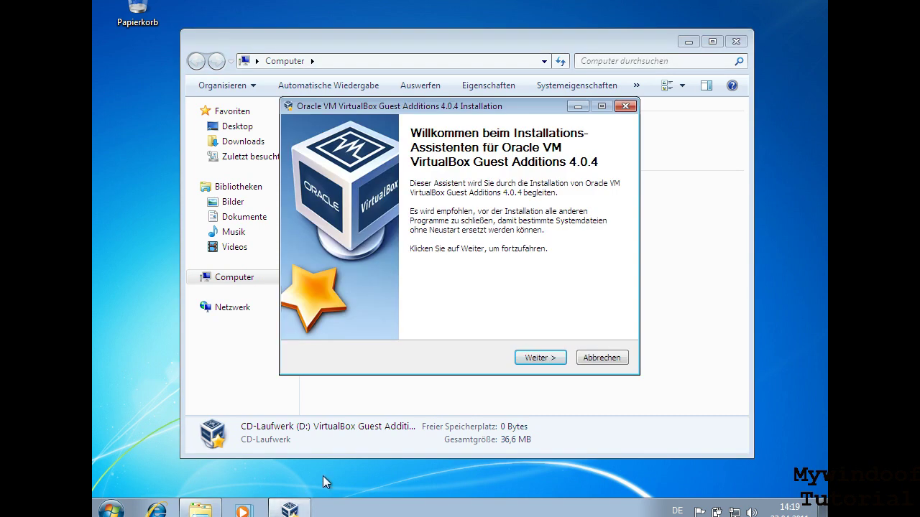
pyautogui.click(736, 41)
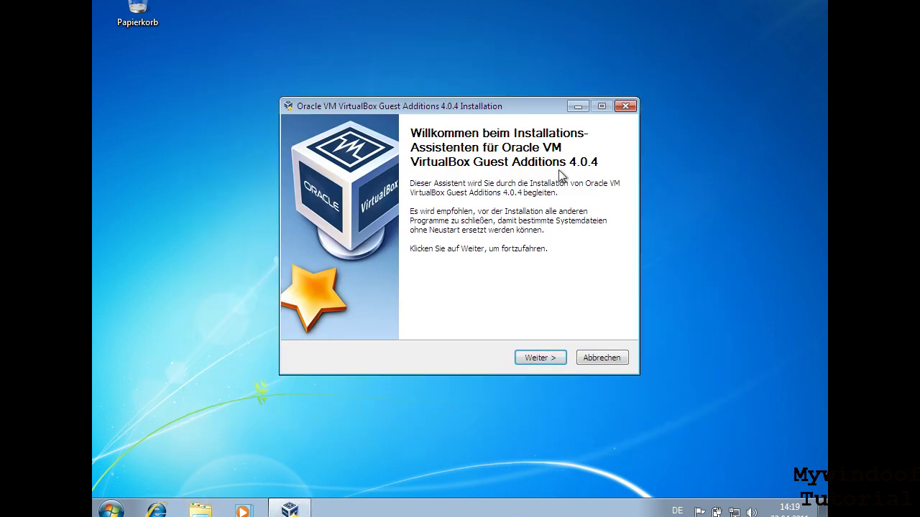
# Step: Start installing Guest Additions 4.0.4 in the default target folder, leaving Direct3D support unselected
pyautogui.moveTo(486, 106); pyautogui.dragTo(481, 77)
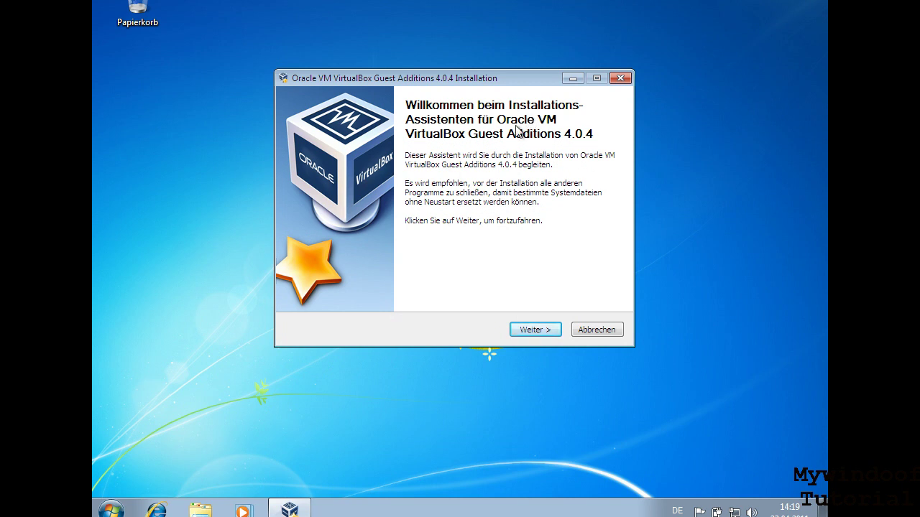
pyautogui.click(526, 330)
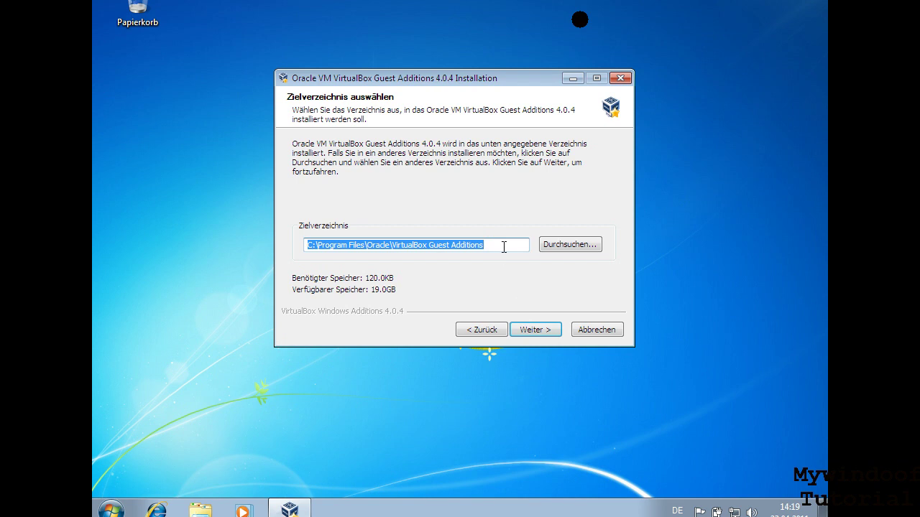
pyautogui.click(533, 332)
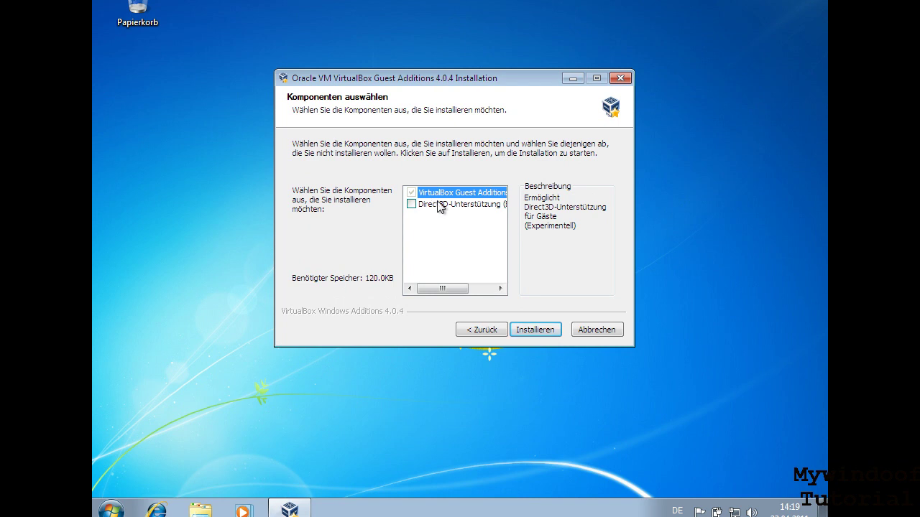
pyautogui.click(545, 335)
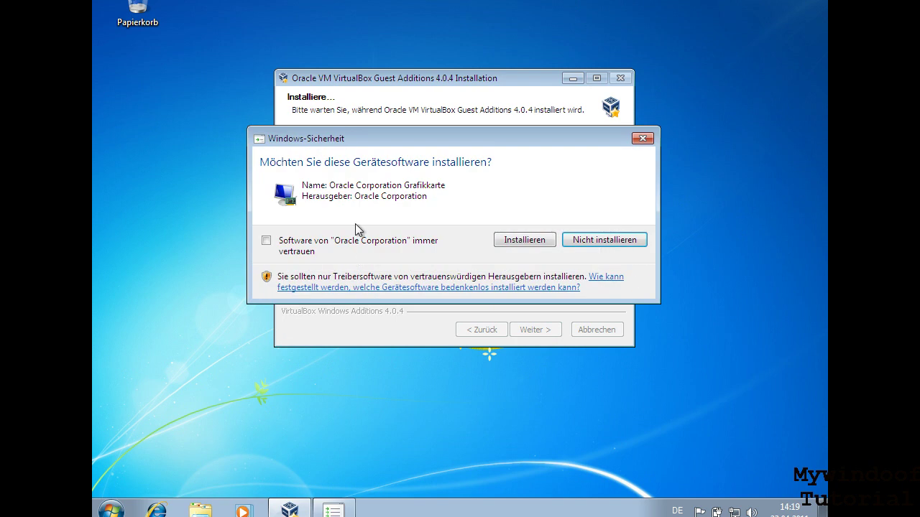
# Step: Approve the Oracle Corporation graphics card and system device drivers, and finish the wizard with Windows restarting now
pyautogui.click(503, 240)
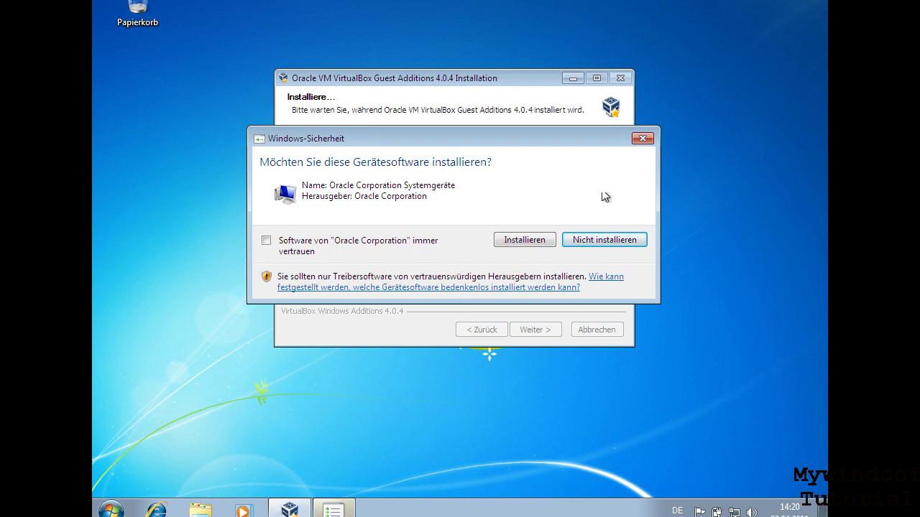
pyautogui.click(524, 240)
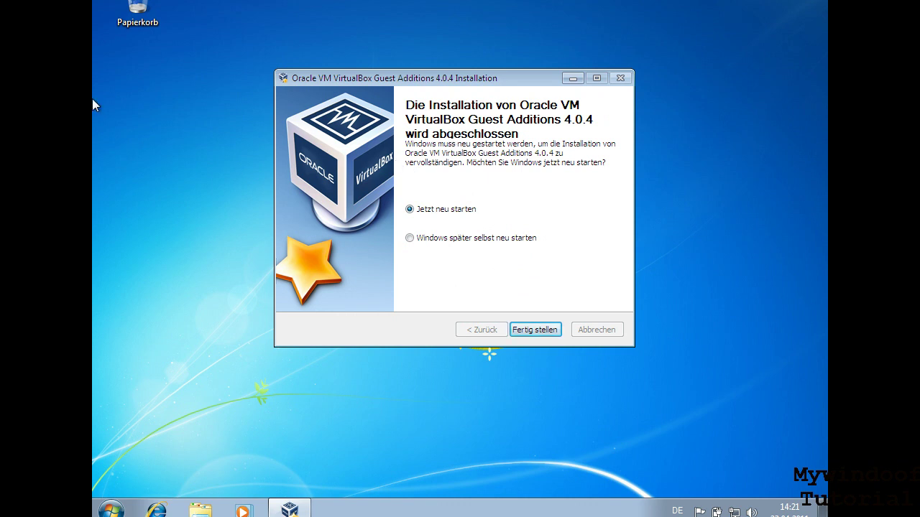
pyautogui.click(544, 330)
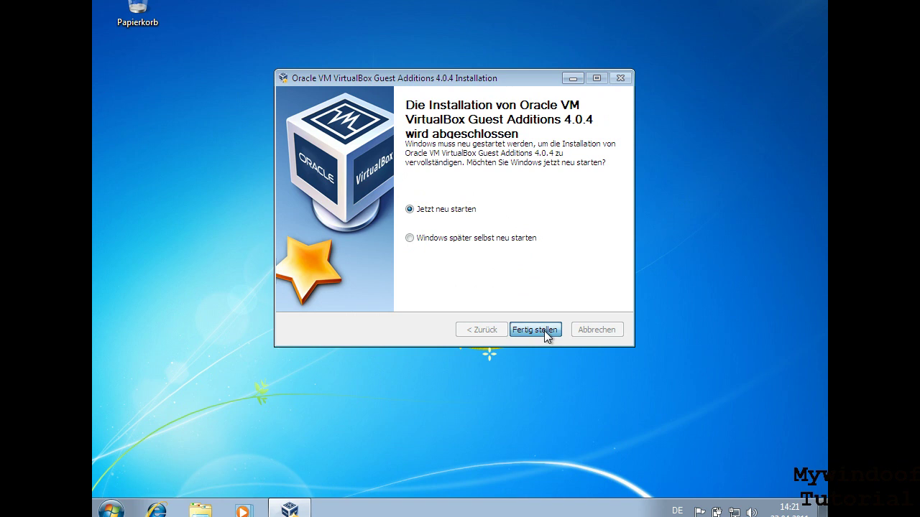